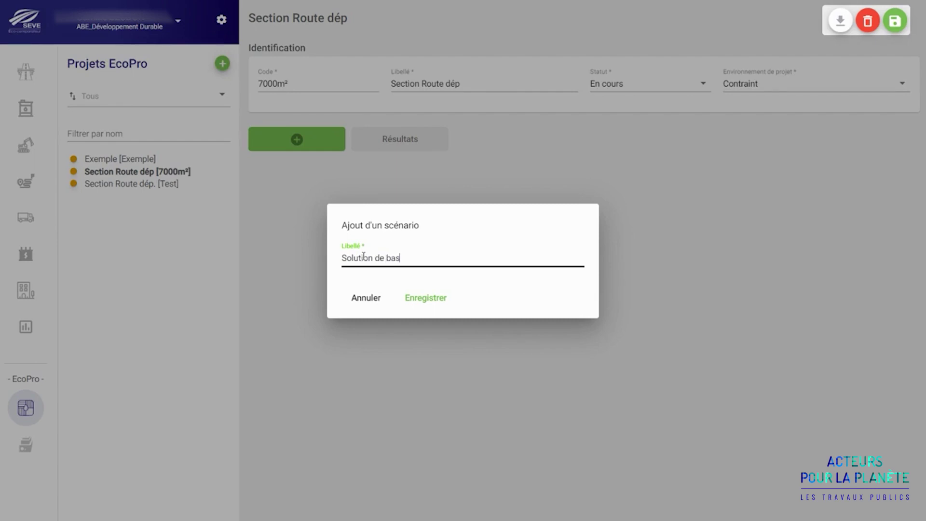
# Save the Solution de base scenario and start a structure in it under the infrastructure type Terrassement m2
pyautogui.click(424, 298)
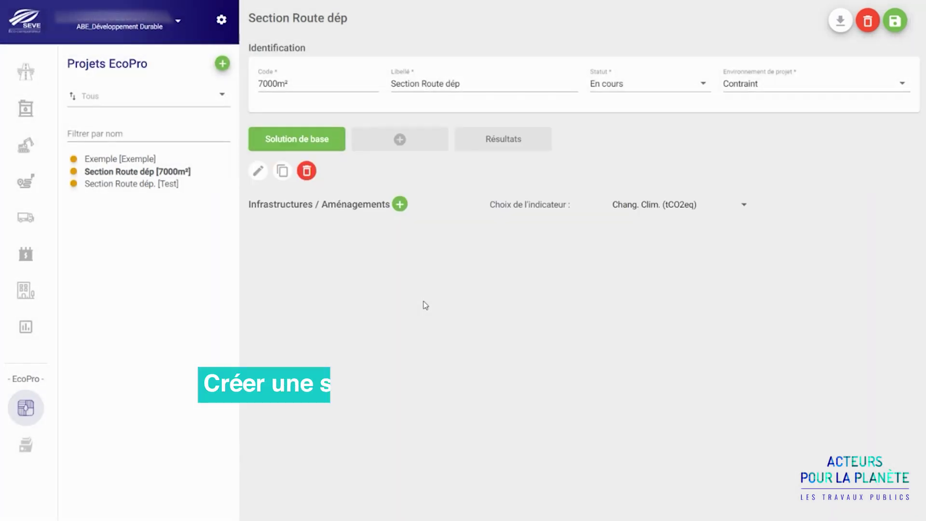
pyautogui.click(400, 205)
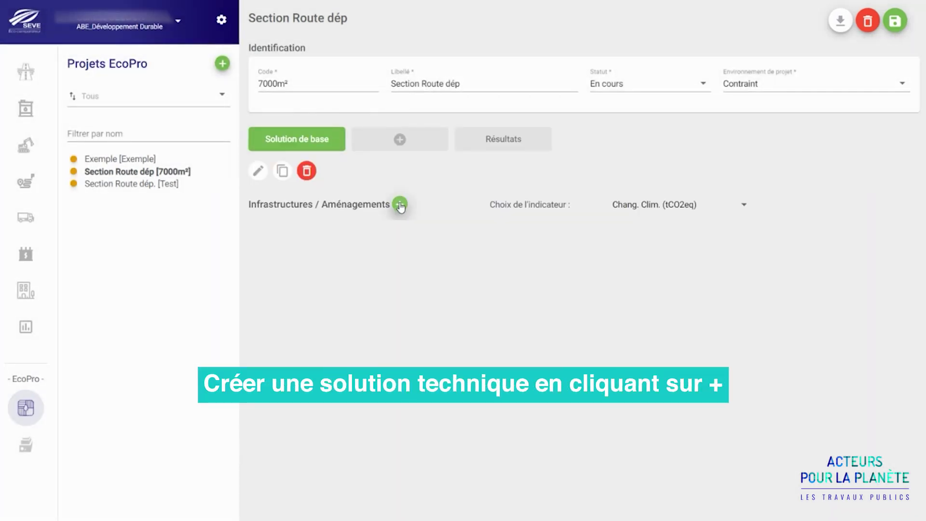
pyautogui.click(399, 205)
pyautogui.click(392, 292)
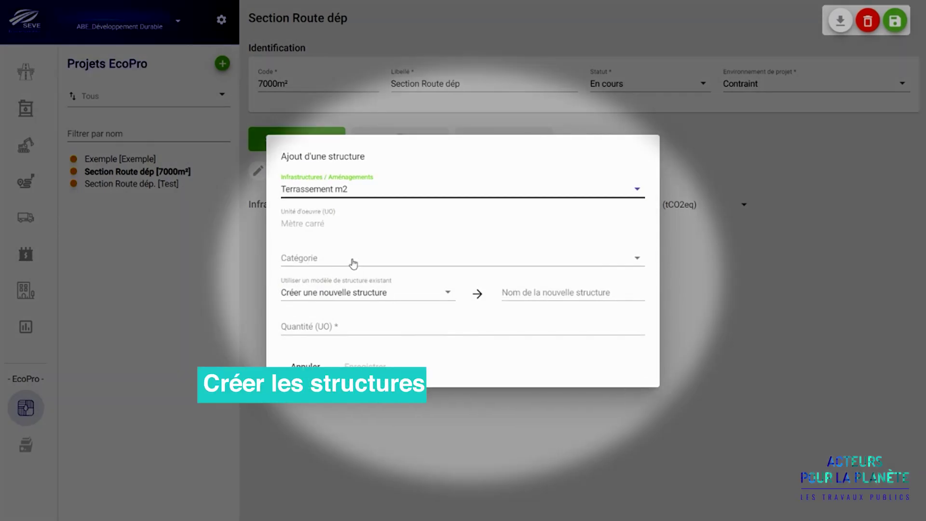
# Add the Terrassement structure with category Déblai, existing model Déblais inertes destinés à une ISDI and quantity 7000
pyautogui.click(353, 263)
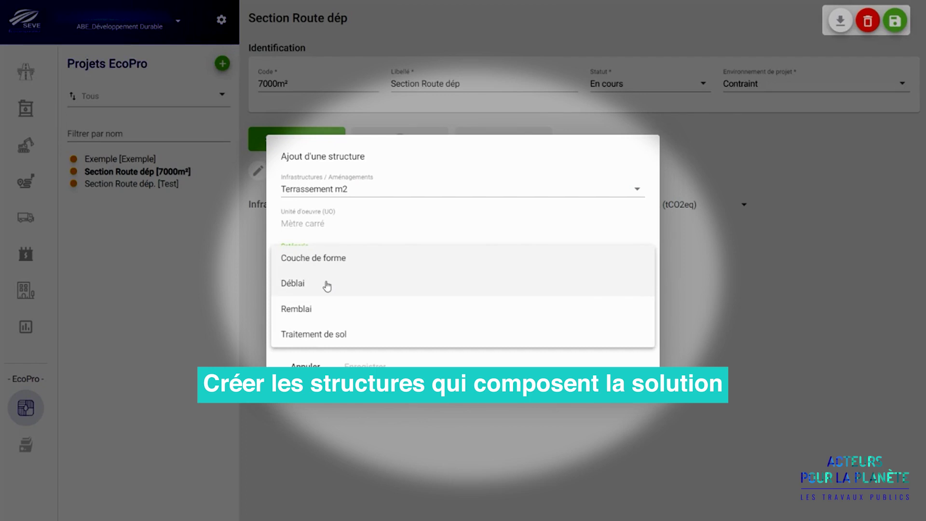
pyautogui.click(327, 286)
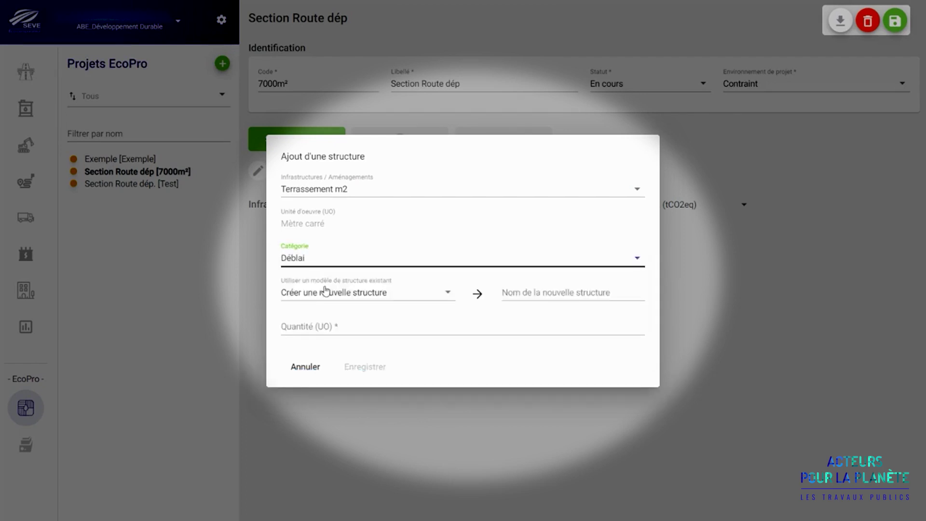
pyautogui.click(326, 291)
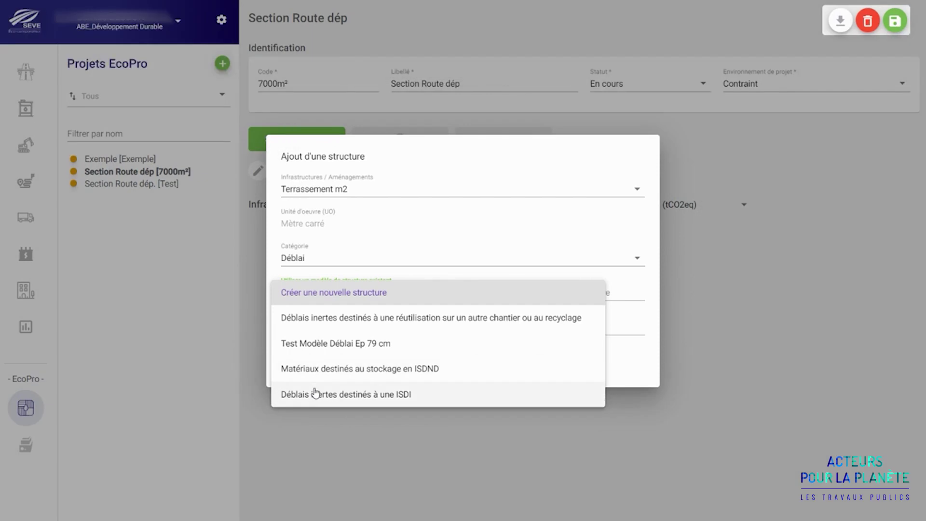
pyautogui.click(314, 393)
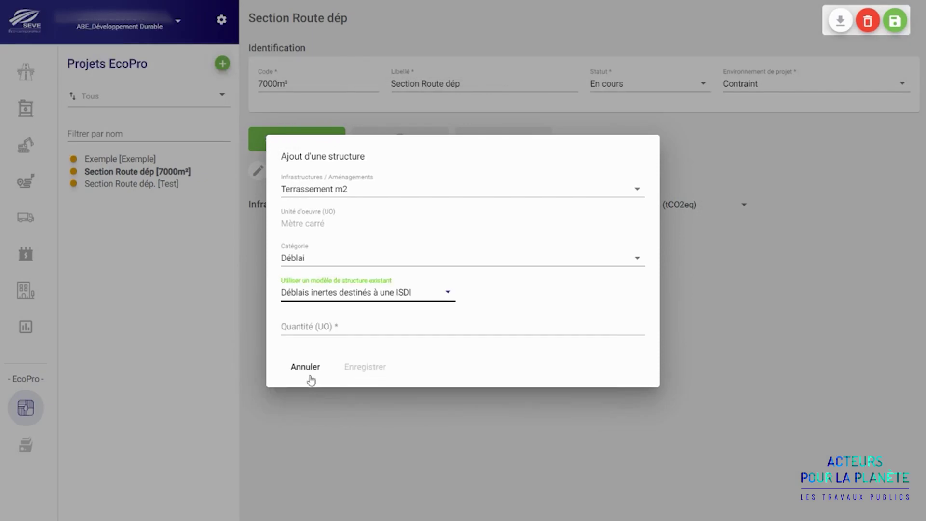
pyautogui.click(298, 326)
pyautogui.write('7000')
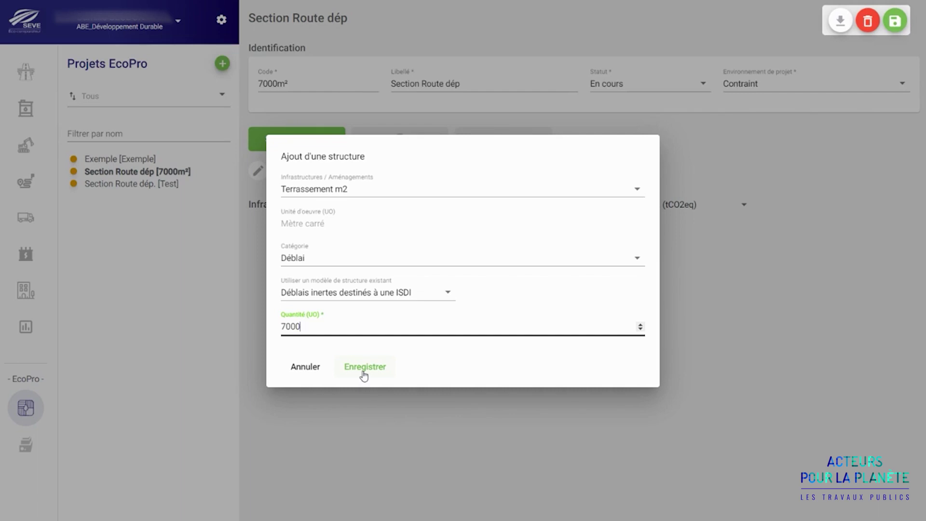
pyautogui.click(364, 367)
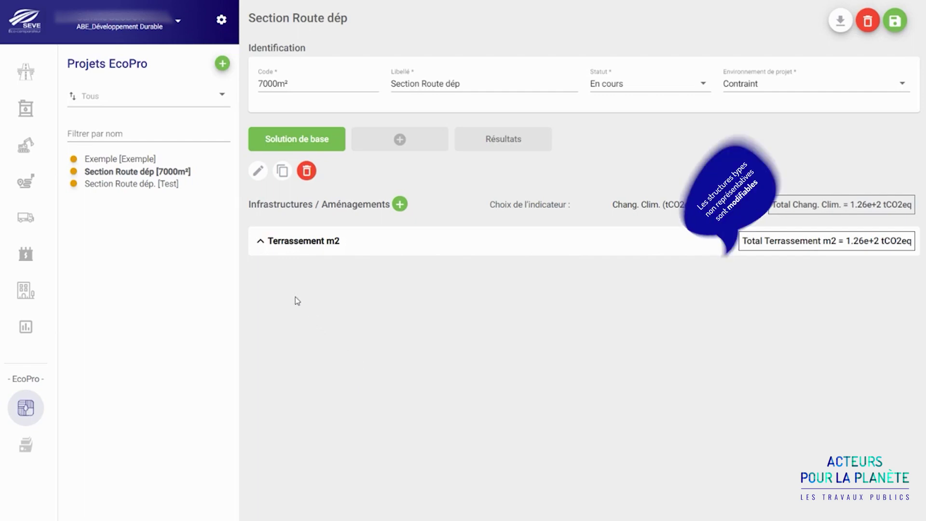
# Review the Déblai structure's existing operation settings and the blank form for a new operation, without changing anything
pyautogui.click(261, 242)
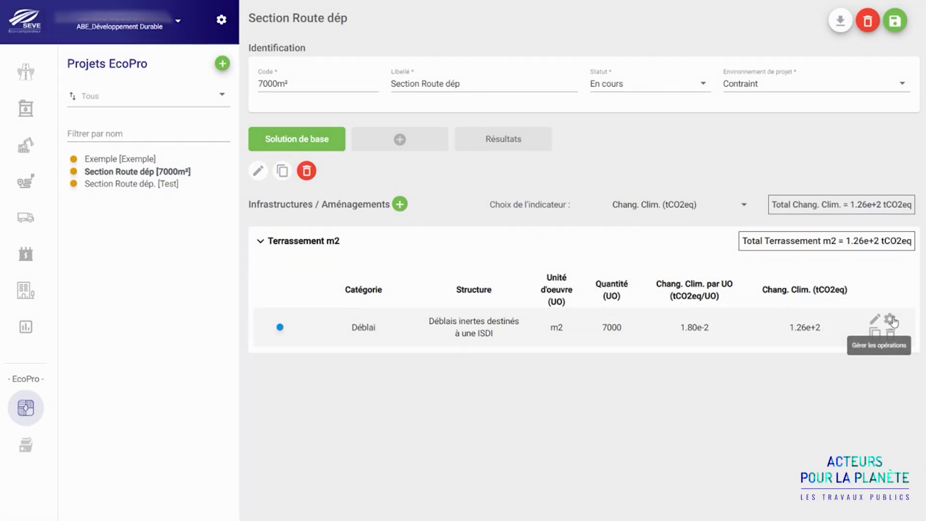
pyautogui.click(891, 320)
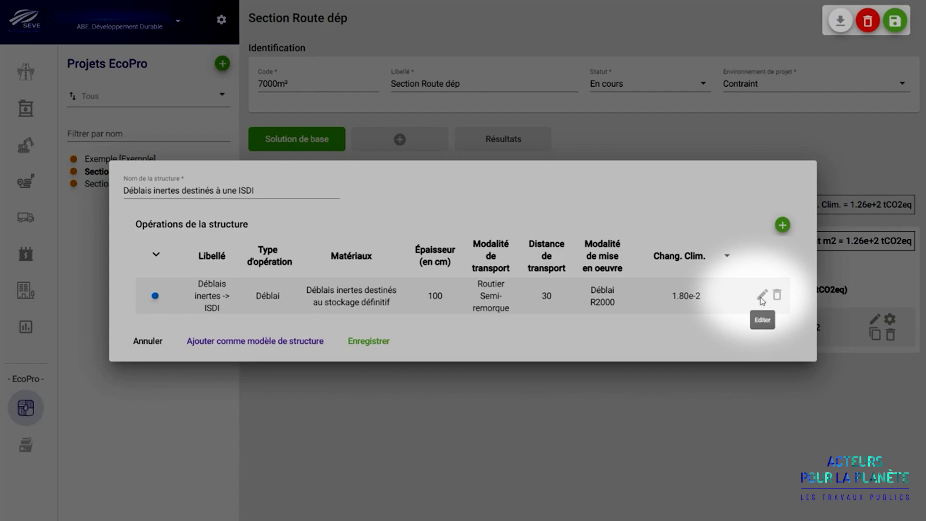
pyautogui.click(761, 299)
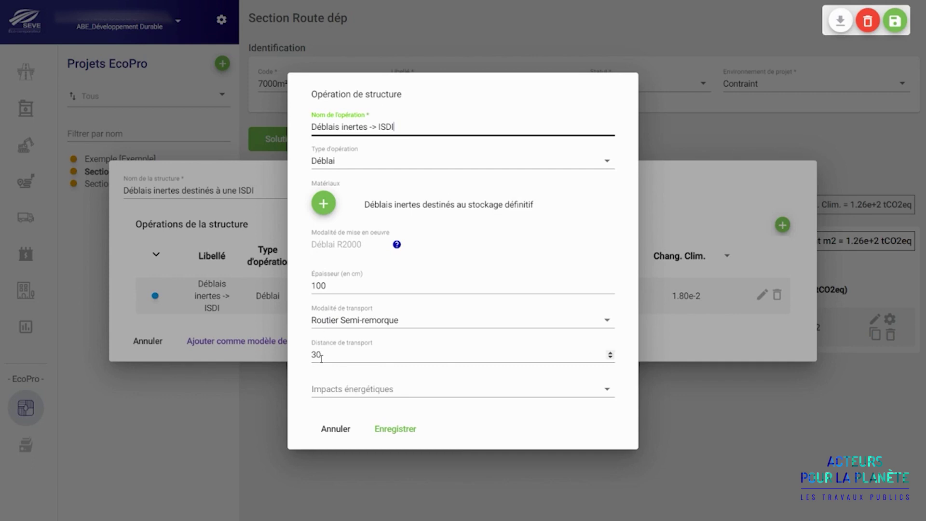
pyautogui.click(403, 428)
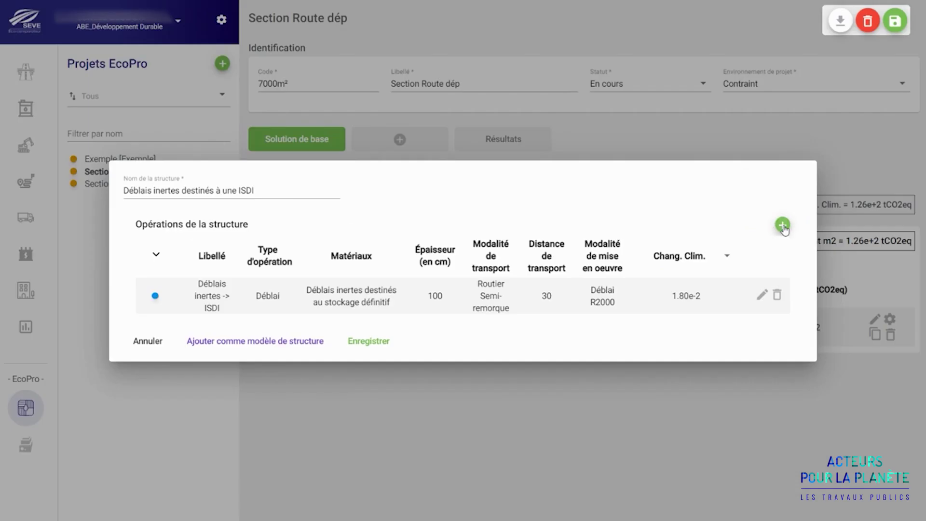
pyautogui.click(752, 196)
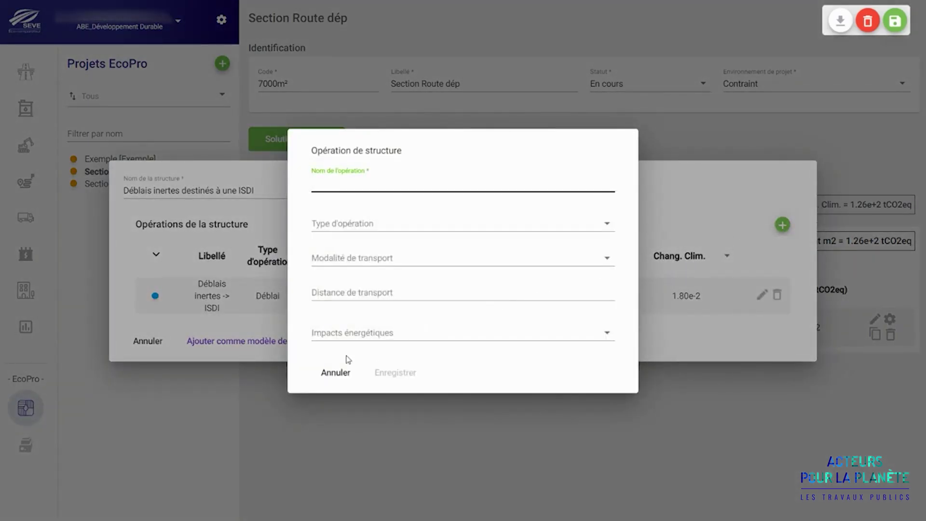
pyautogui.click(337, 374)
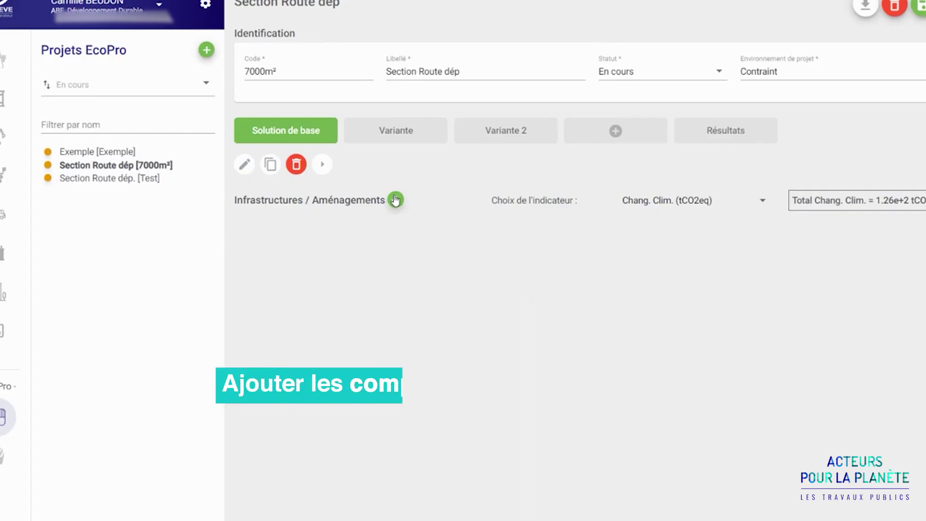
# Add a Chaussée structure to Solution de base with category Chaussées trafic modéré à fort, a structure model and quantity 7000
pyautogui.click(394, 200)
pyautogui.click(392, 200)
pyautogui.click(393, 201)
pyautogui.click(380, 262)
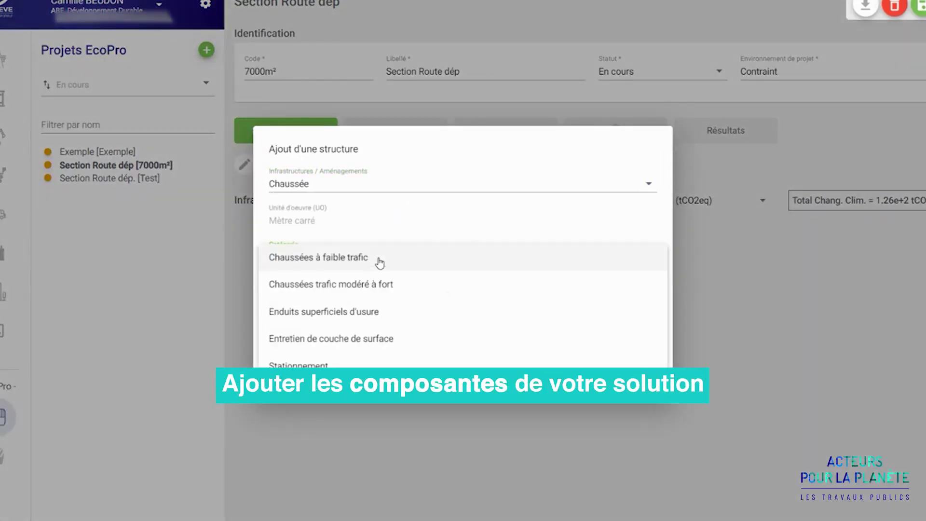
pyautogui.click(381, 283)
pyautogui.click(380, 294)
pyautogui.click(374, 350)
pyautogui.click(328, 333)
pyautogui.write('7000')
pyautogui.click(343, 374)
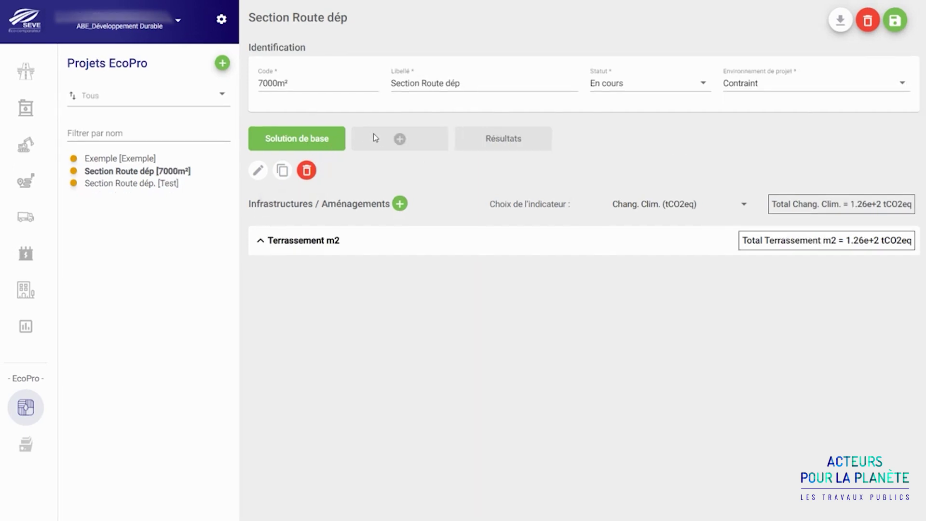
# Add a scenario named Variante, and copy all elements of Solution de base into a new scenario named Variante 2
pyautogui.click(400, 140)
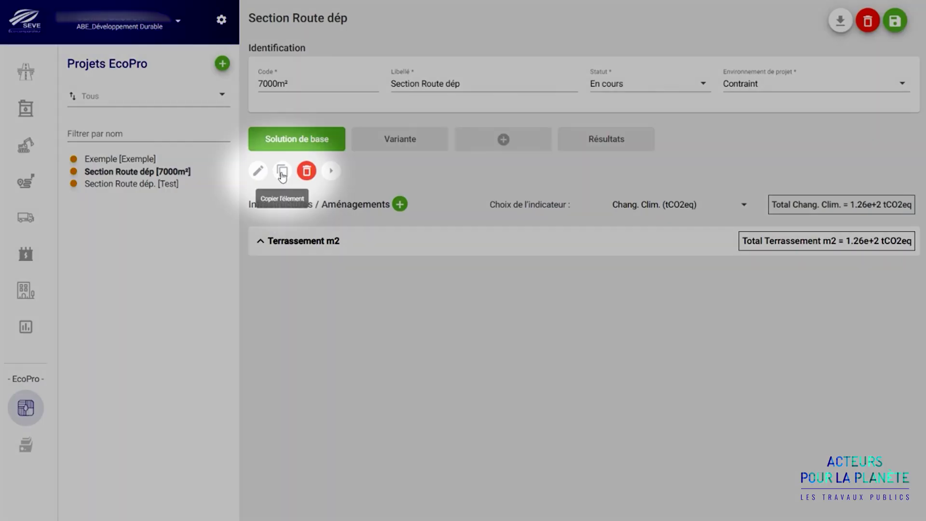
pyautogui.click(282, 173)
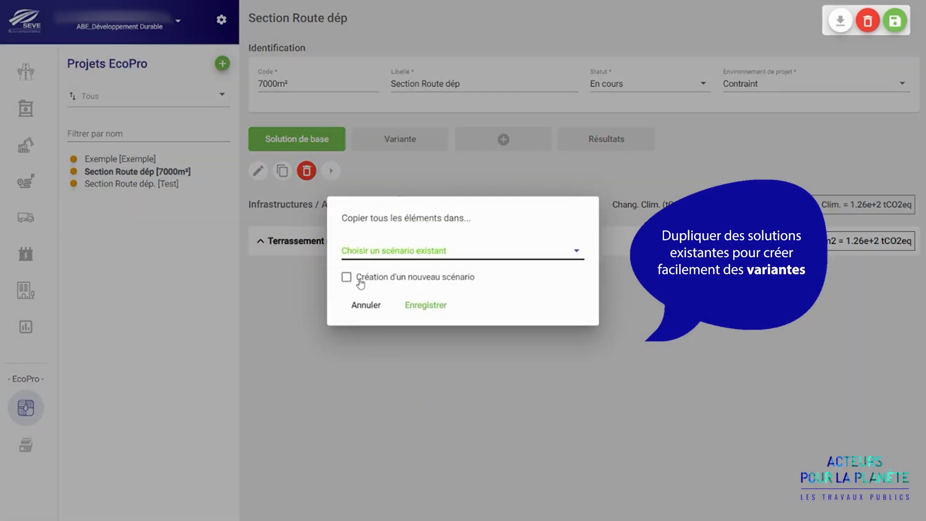
pyautogui.click(347, 278)
pyautogui.click(366, 270)
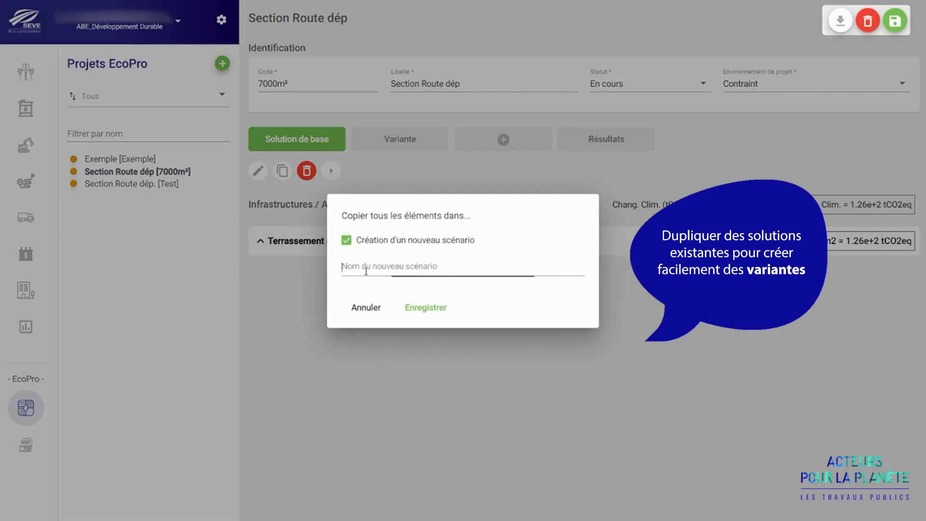
pyautogui.write('Vari')
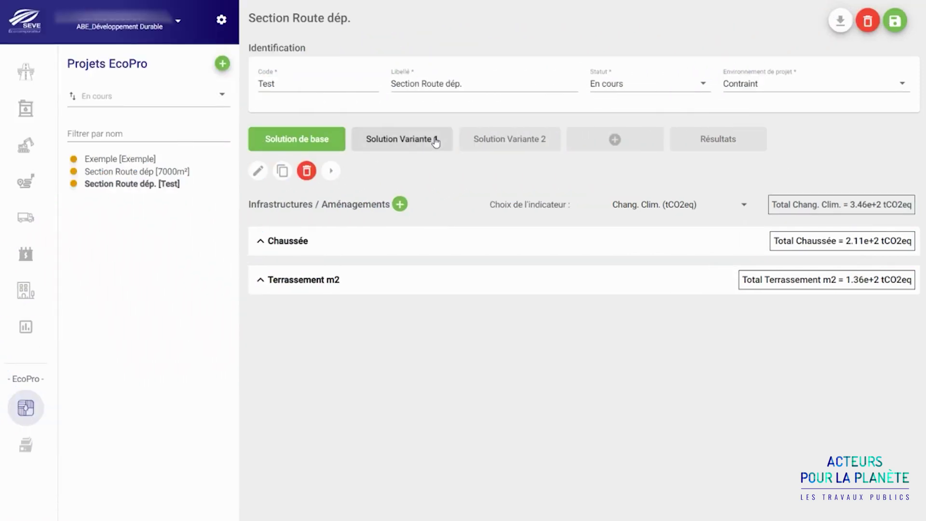
# In the Section Route dép. [Test] project, compare the totals of Solution Variante 1 and Solution Variante 2 with the base solution
pyautogui.click(435, 141)
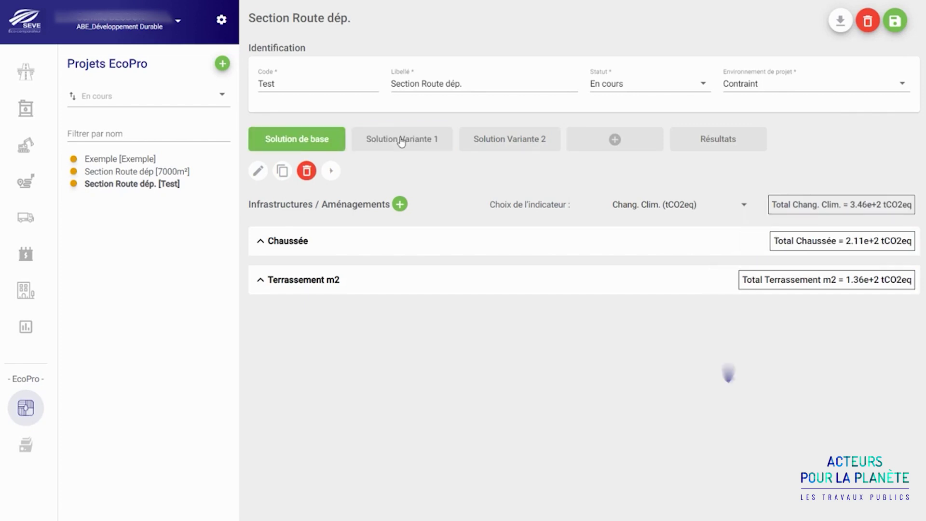
pyautogui.click(436, 142)
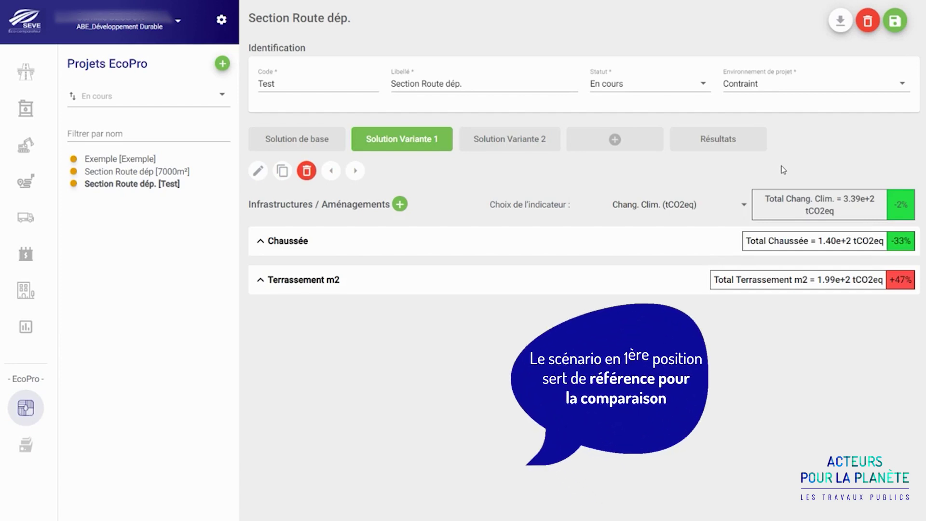
pyautogui.click(549, 144)
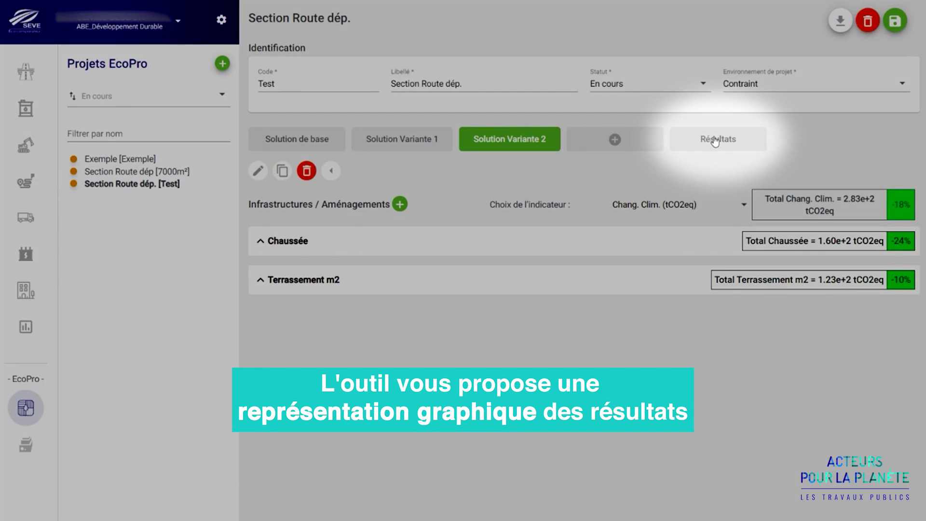
# Display the results radar comparing the solutions on Chang. Clim. (tCO2eq), Énergie (MJ) and Granulats naturels (t)
pyautogui.click(715, 141)
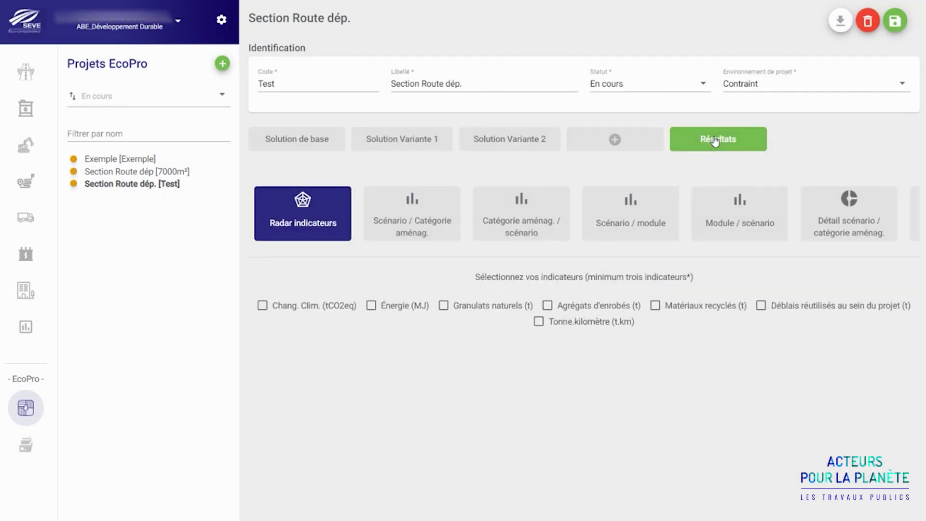
pyautogui.click(262, 309)
pyautogui.click(380, 310)
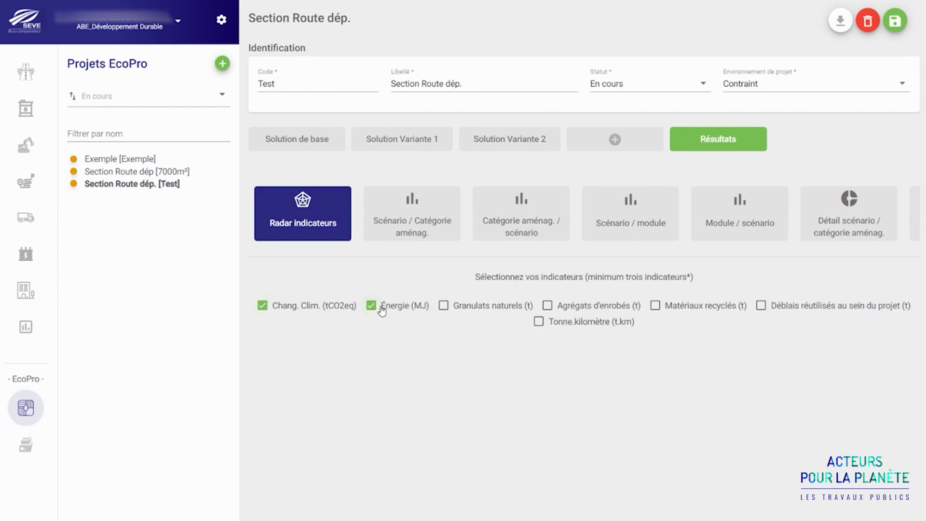
pyautogui.click(443, 307)
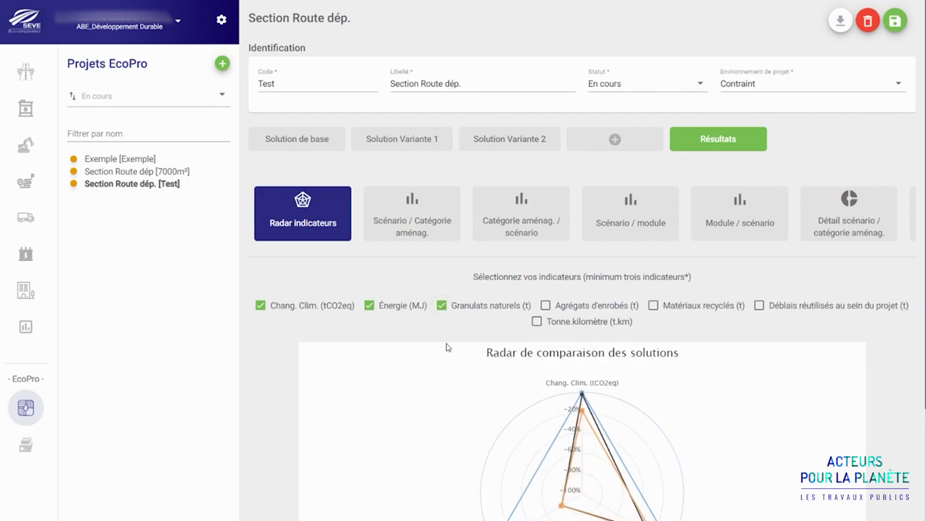
pyautogui.scroll(-2, 448, 348)
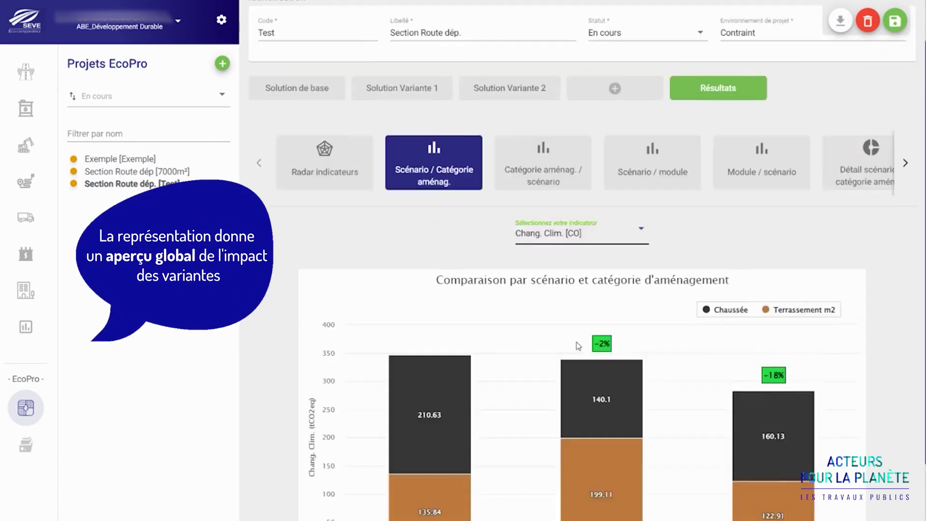
# Examine the Scénario / Catégorie aménag. chart and its indicator choices, and show the Catégorie aménag. / scénario chart for Chang. Clim. [CO]
pyautogui.scroll(-2, 579, 345)
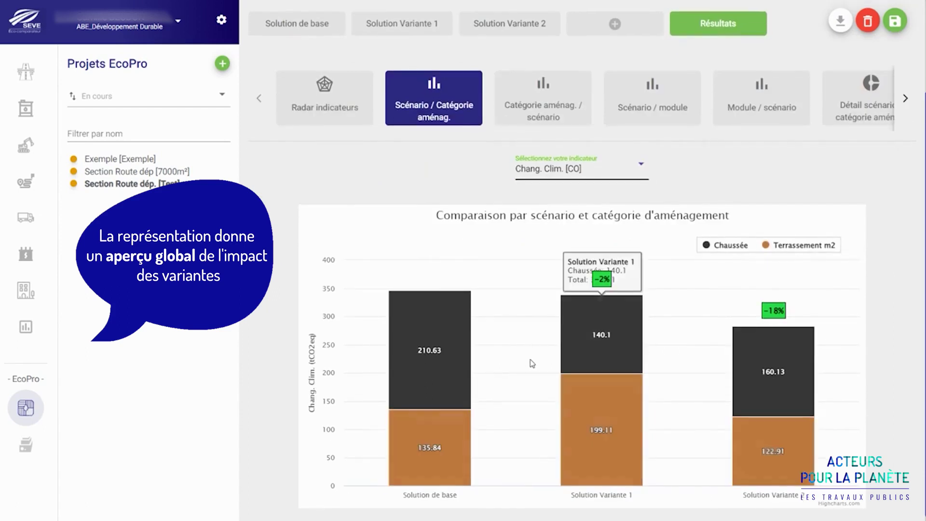
pyautogui.click(568, 159)
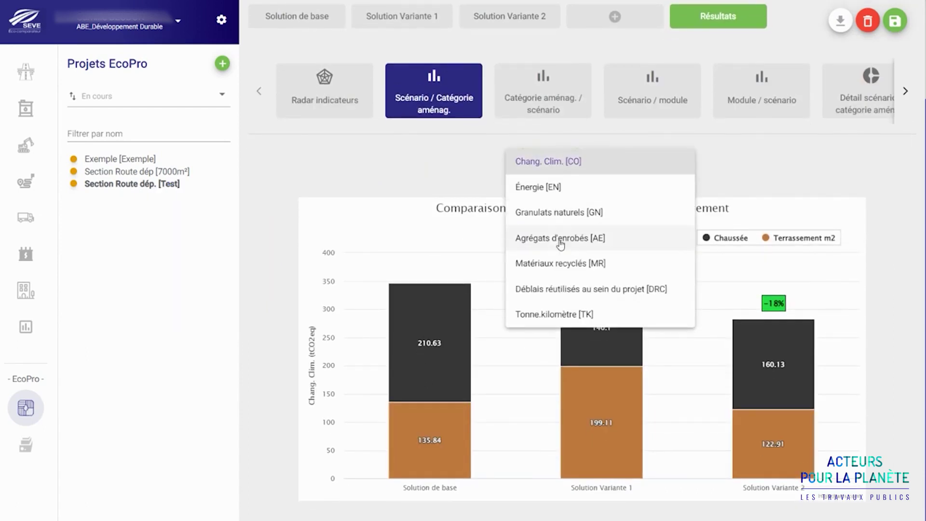
pyautogui.click(540, 104)
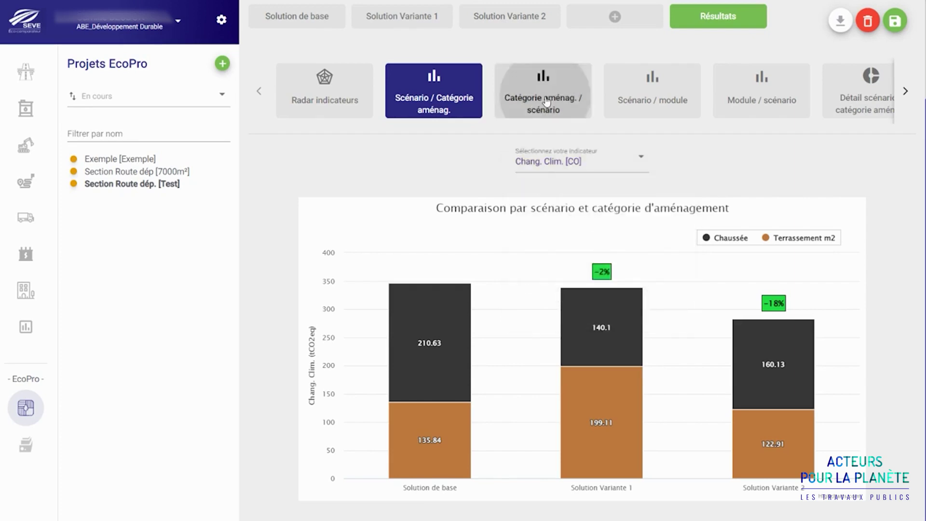
pyautogui.click(541, 104)
pyautogui.scroll(-3, 571, 303)
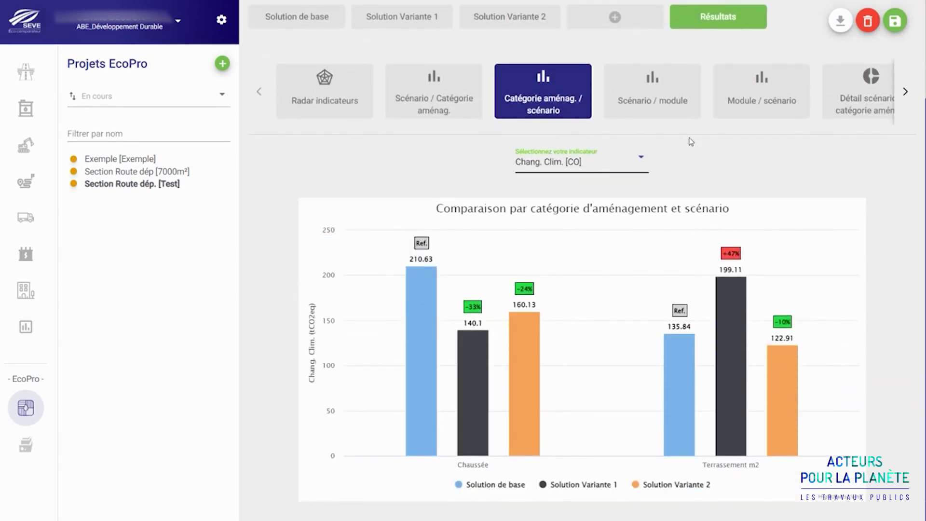
# Show the Détail scénario / catégorie aménag. chart for the indicator Chang. Clim. [CO] and the solution Solution de base
pyautogui.click(906, 92)
pyautogui.click(737, 99)
pyautogui.click(555, 290)
pyautogui.click(548, 287)
pyautogui.click(630, 286)
pyautogui.click(641, 292)
pyautogui.scroll(-3, 722, 316)
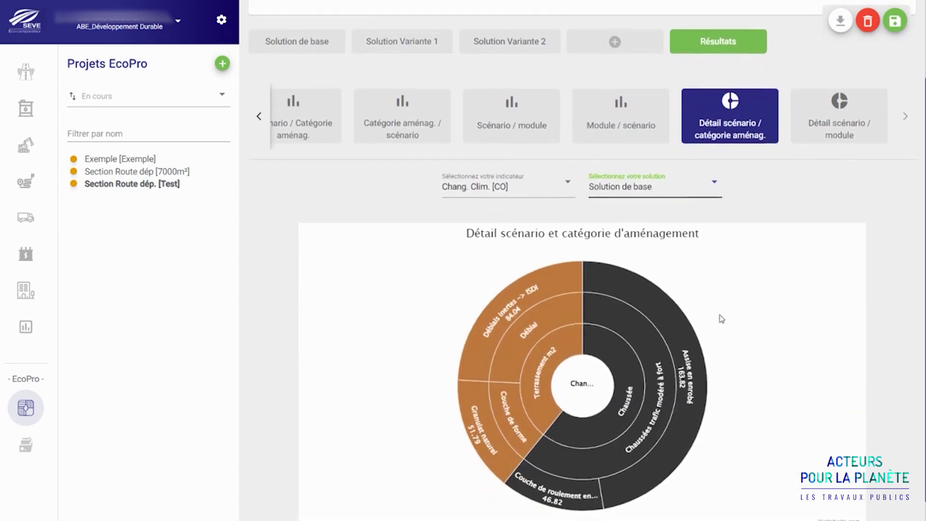
# Show the Détail scénario / module chart for the indicator Chang. Clim. [CO] and the solution Solution de base
pyautogui.click(819, 104)
pyautogui.click(569, 281)
pyautogui.click(561, 298)
pyautogui.click(612, 289)
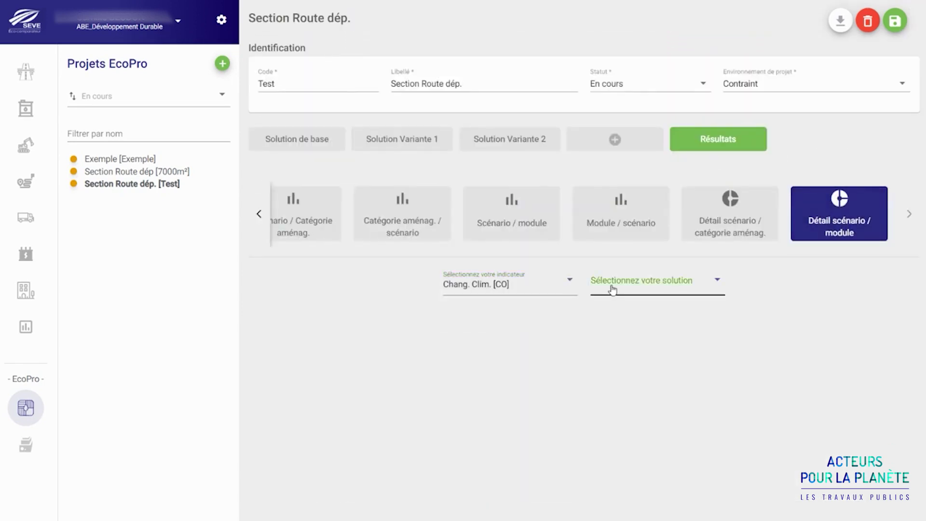
pyautogui.click(637, 295)
pyautogui.scroll(-3, 772, 325)
pyautogui.scroll(3, 772, 326)
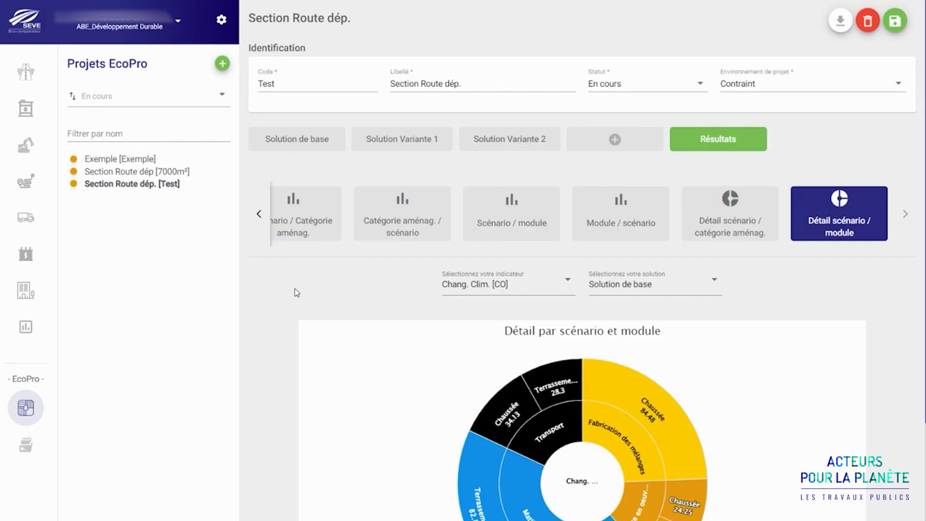